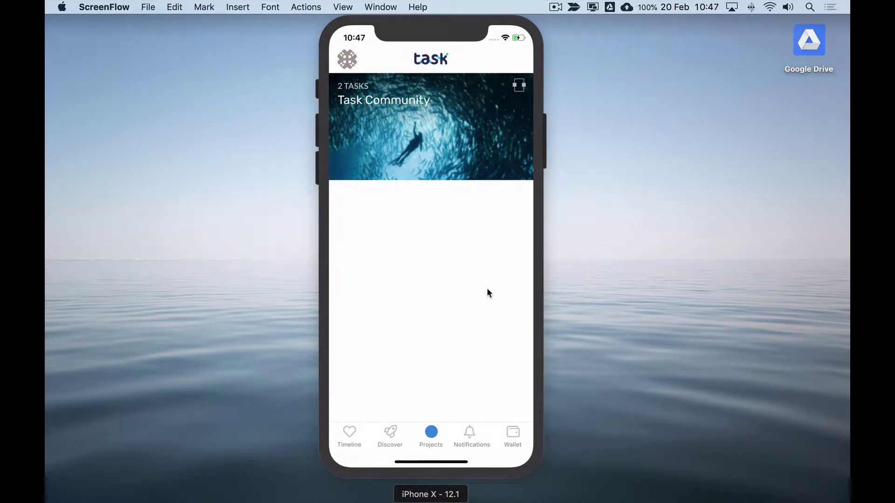
Step: Open the account's own Profile page from the avatar side drawer
click(346, 60)
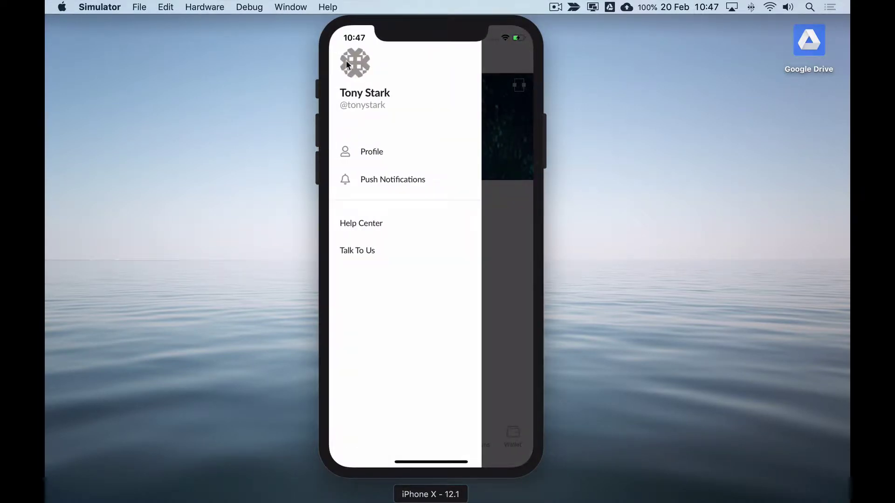
click(370, 152)
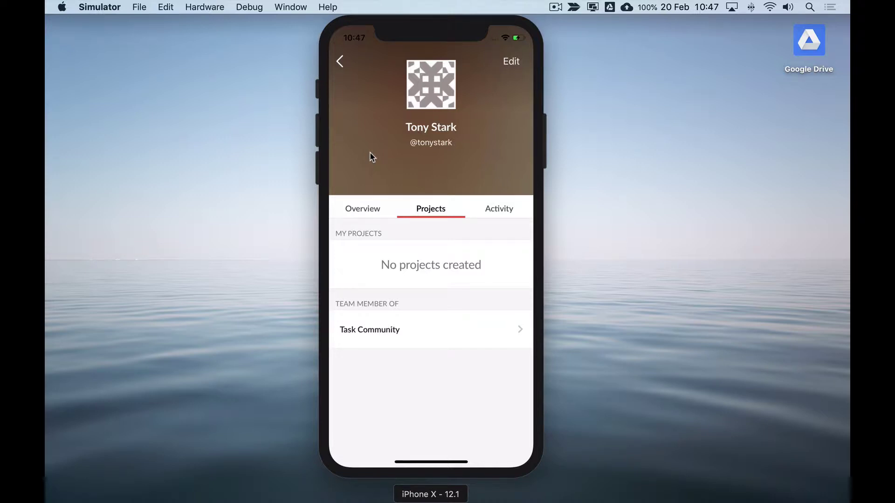
Step: In Edit Profile, set the comic-style portrait from Moments as the profile picture
click(511, 61)
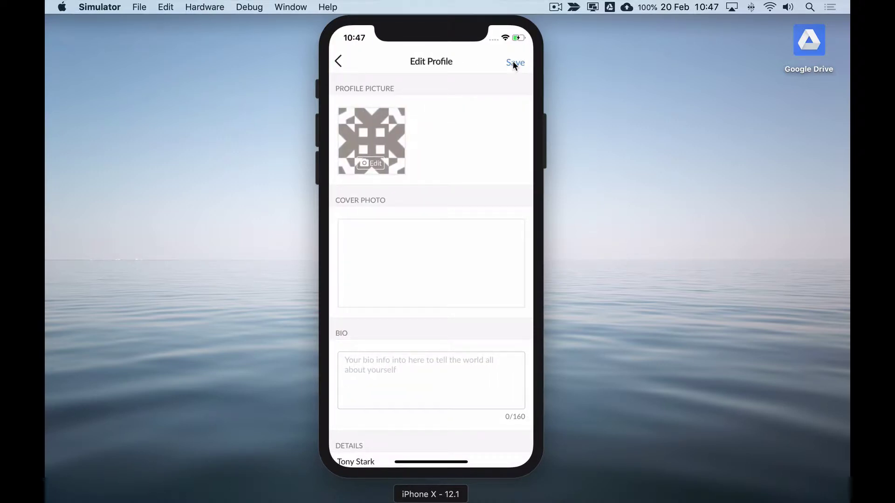
click(372, 161)
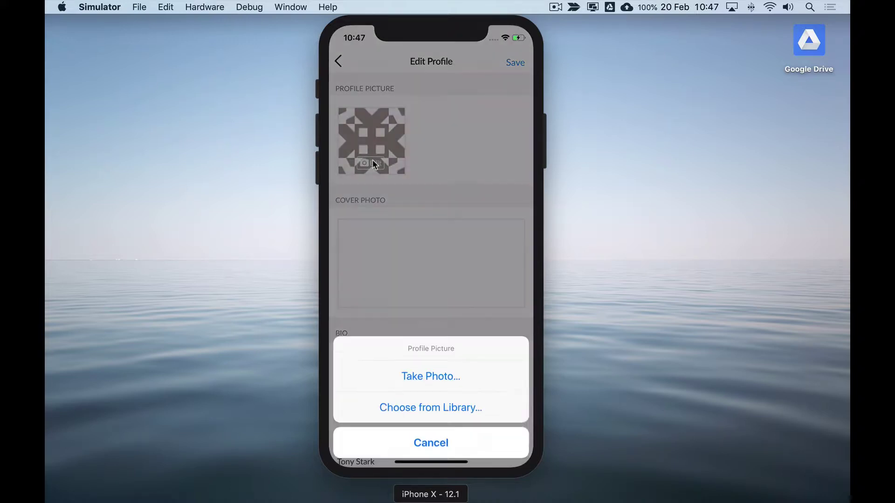
click(431, 399)
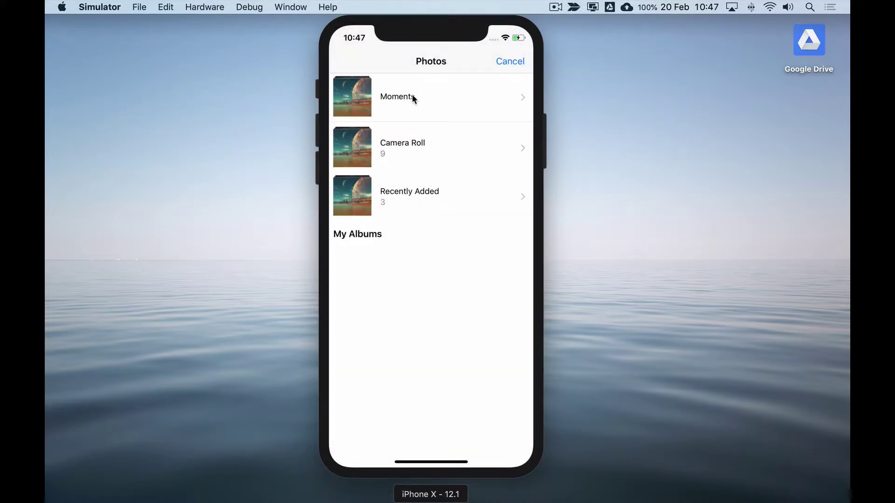
click(412, 95)
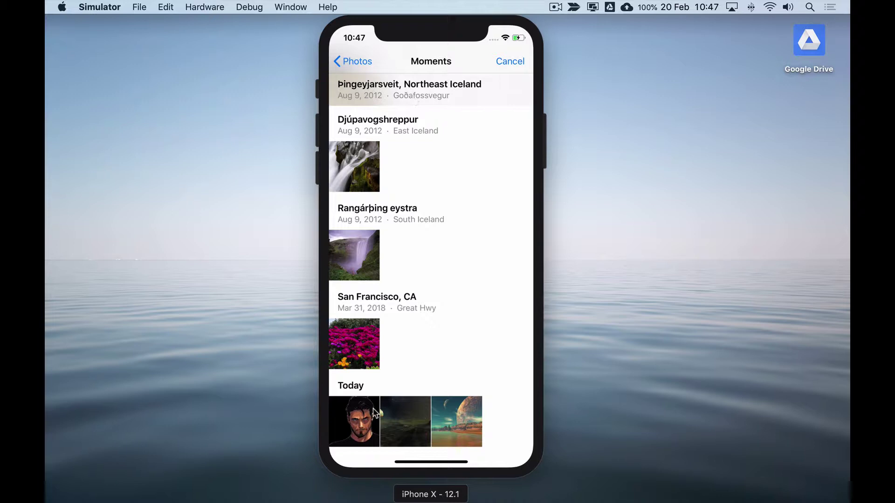
click(354, 422)
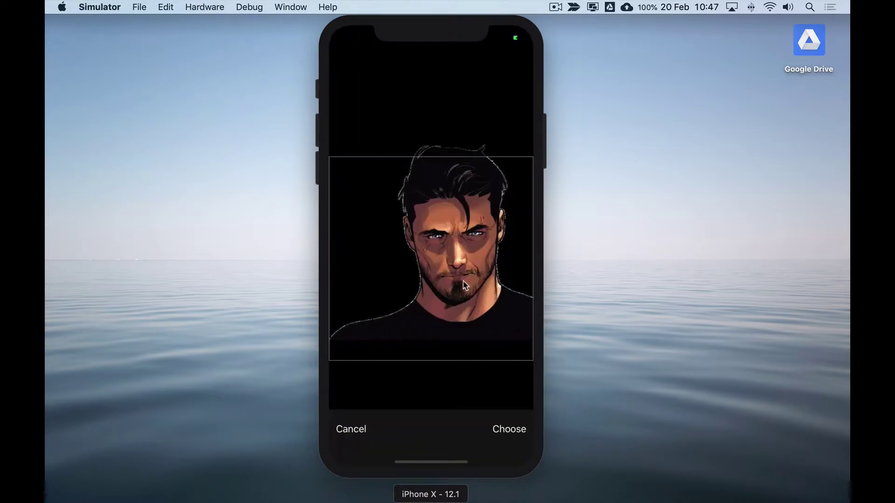
click(508, 430)
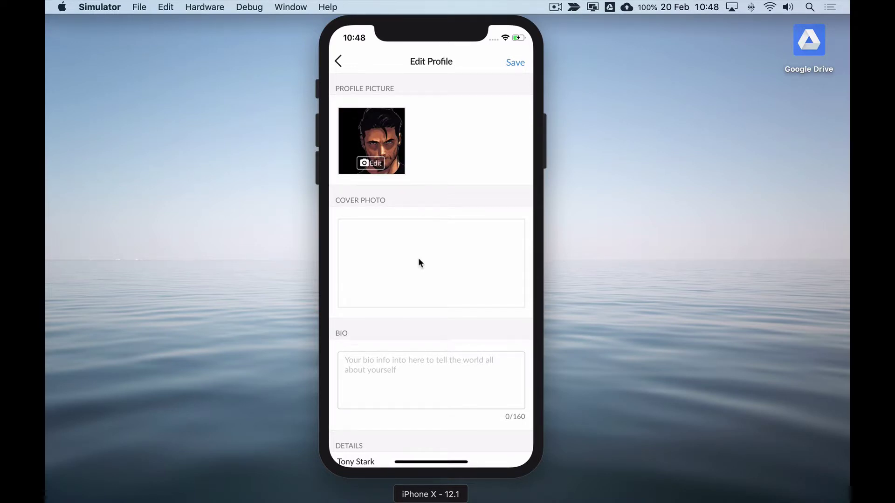
Step: Set the planet landscape photo from Moments as the cover photo
click(418, 258)
click(430, 398)
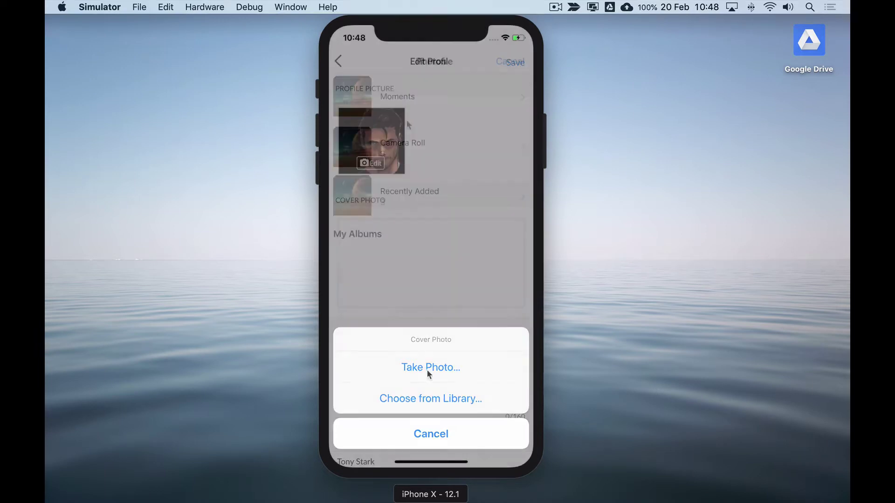
click(407, 103)
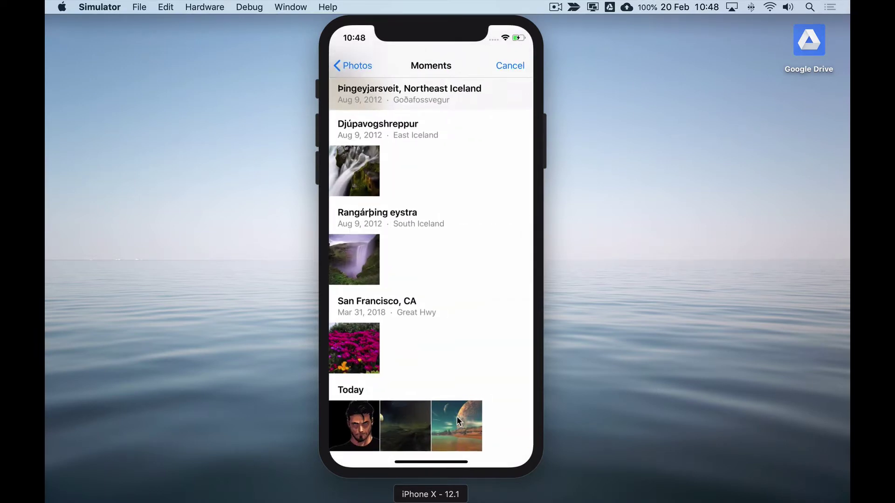
click(457, 416)
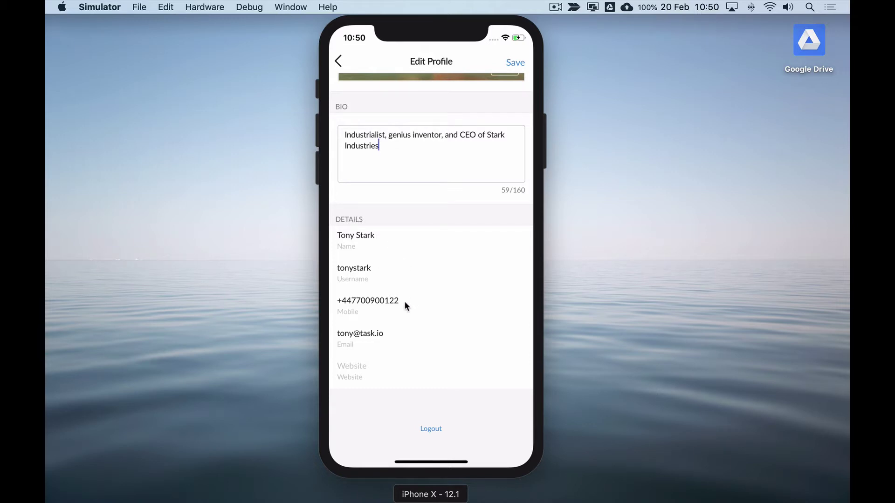
Step: Select the Website field in the profile's contact details
click(402, 369)
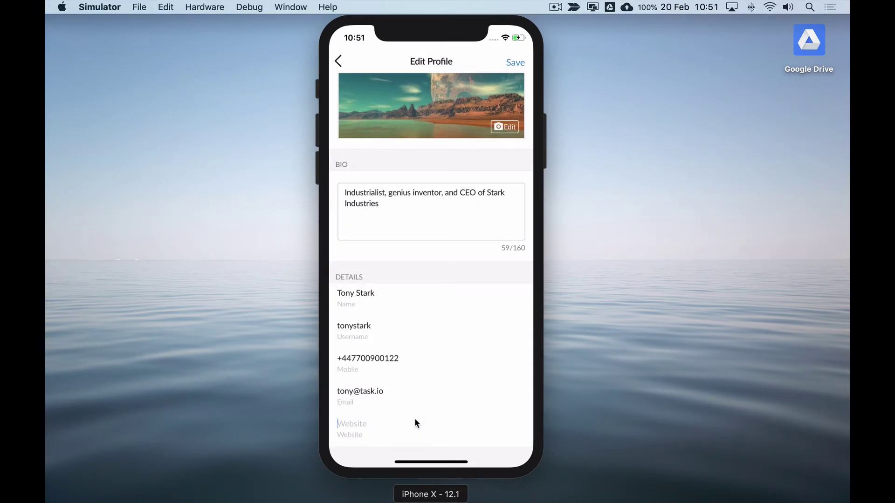
text(www.stark-enterpirses.com)
scroll(415, 423, up, 5)
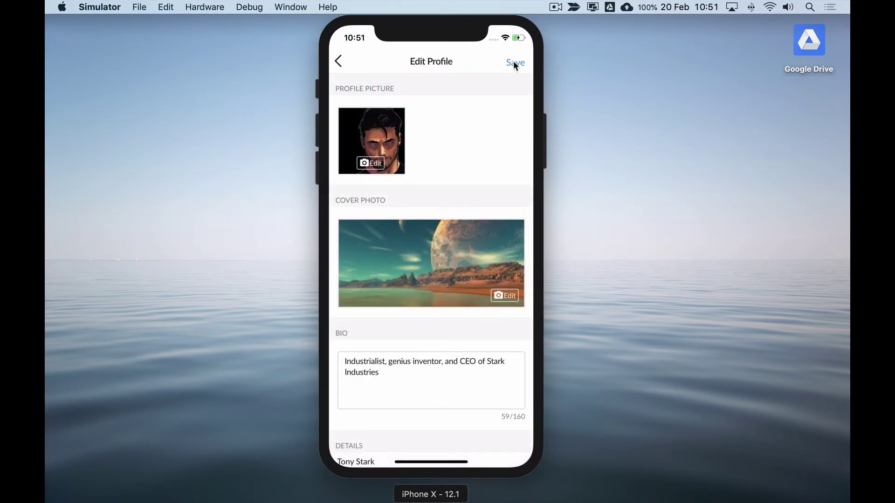
Step: Save the Edit Profile changes with the new portrait, cover photo and bio
click(514, 62)
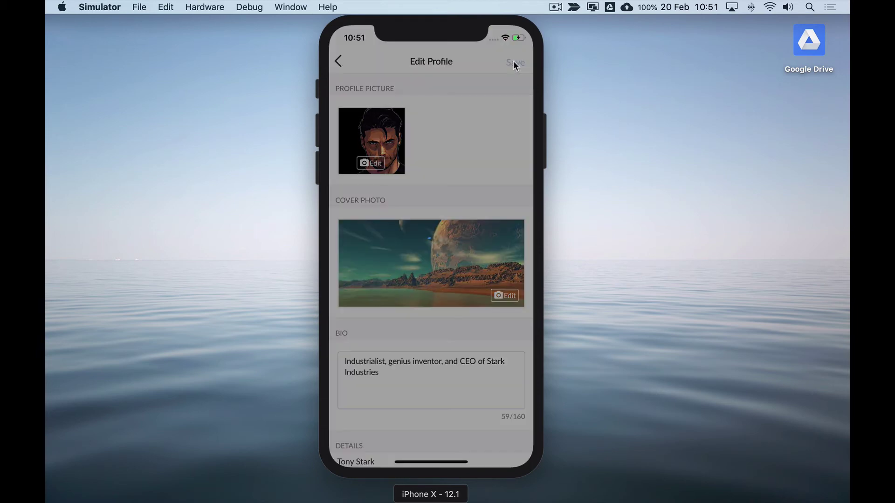